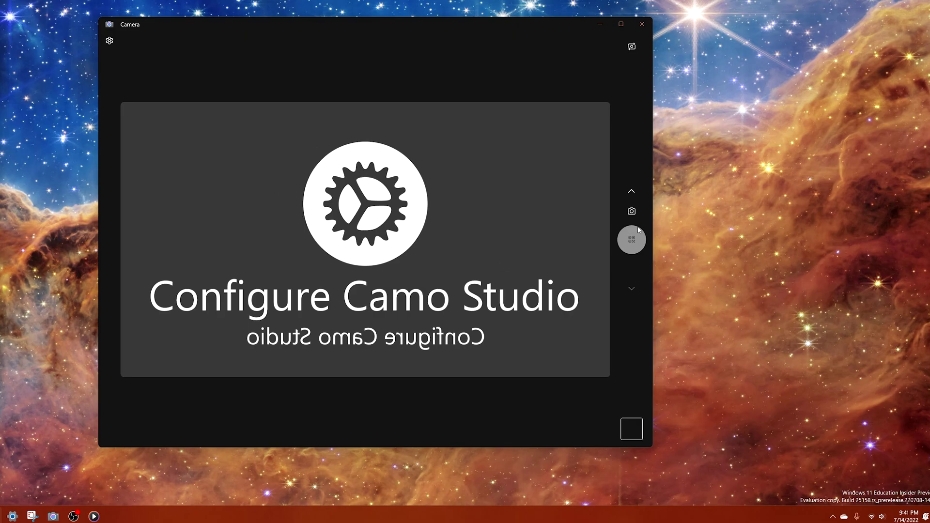
Flip between Photo and Barcode modes, then switch from the Camo Studio placeholder to the live webcam.
click(631, 191)
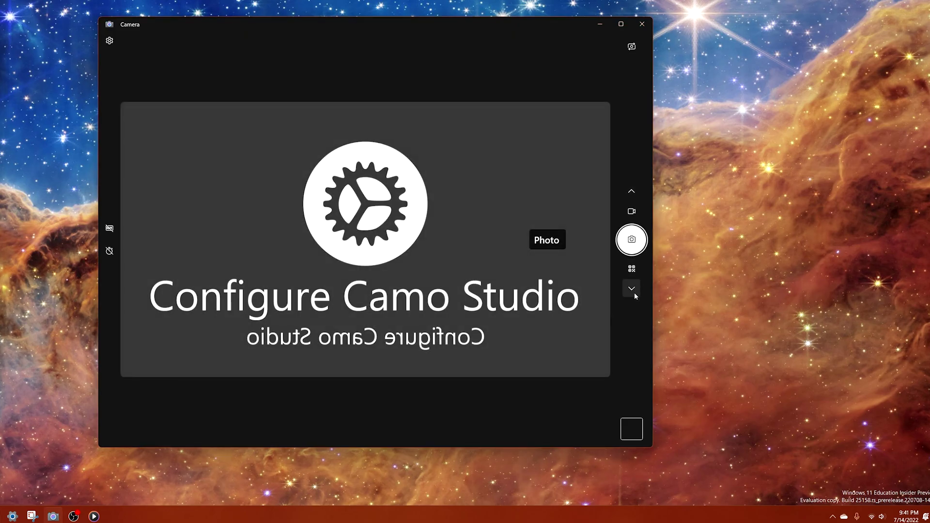
click(634, 291)
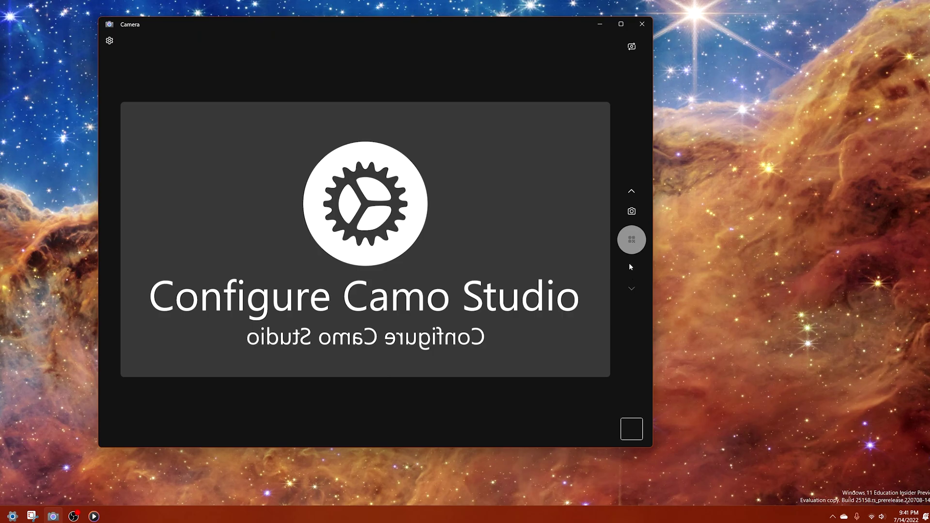
click(636, 192)
click(633, 287)
click(634, 48)
click(631, 49)
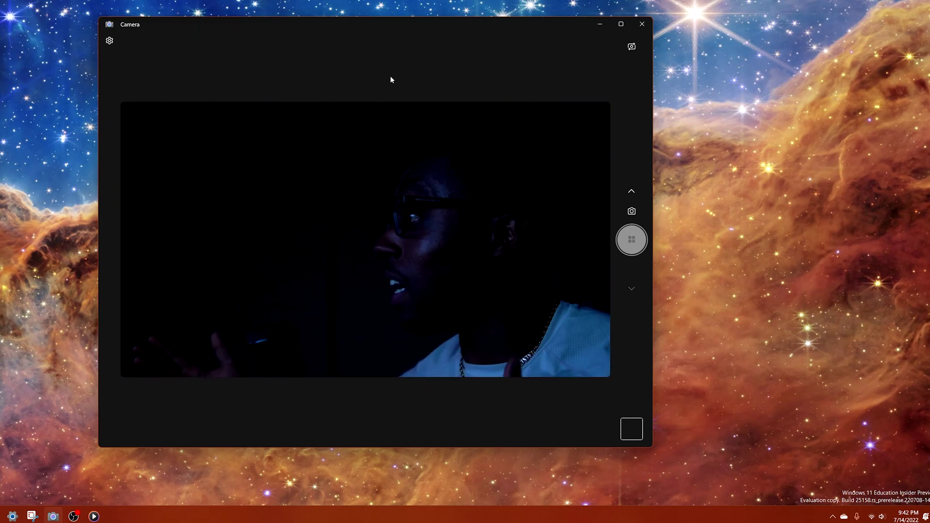
Cycle through the cameras twice more, then open the Camera Settings page.
click(631, 47)
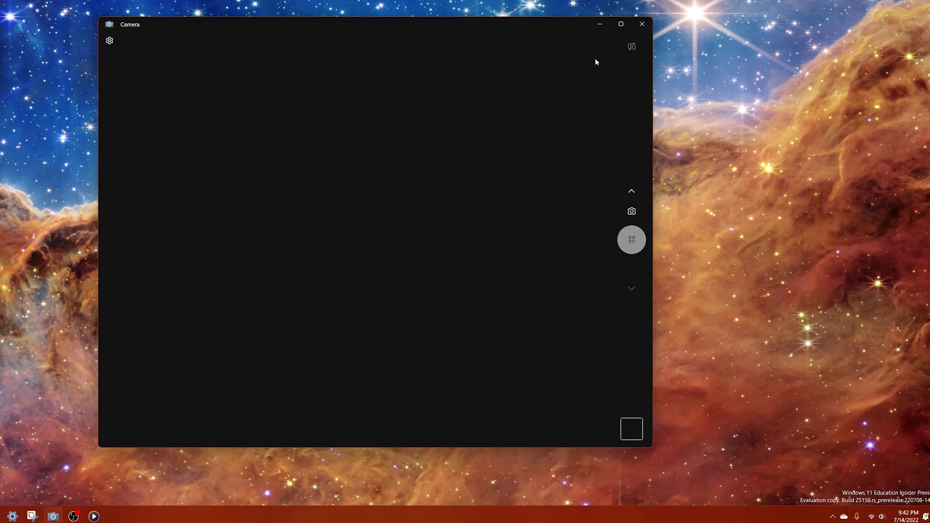
click(634, 45)
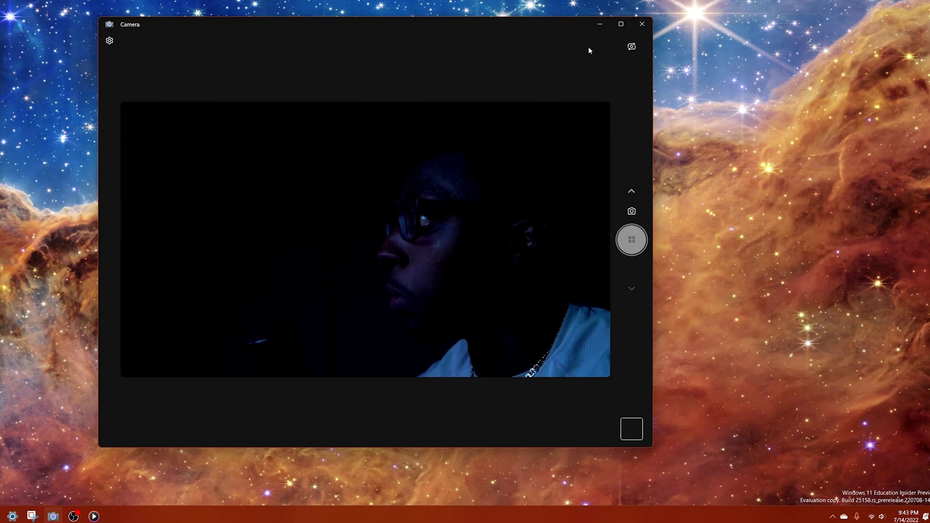
click(110, 41)
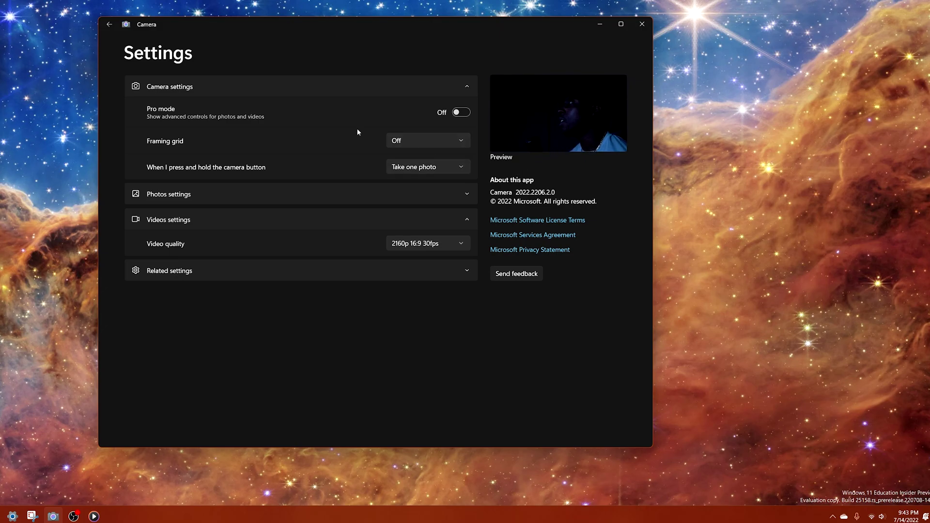
Turn Pro mode on and set the framing grid to Rule of thirds after trying Crosshairs and Square.
click(466, 112)
click(426, 141)
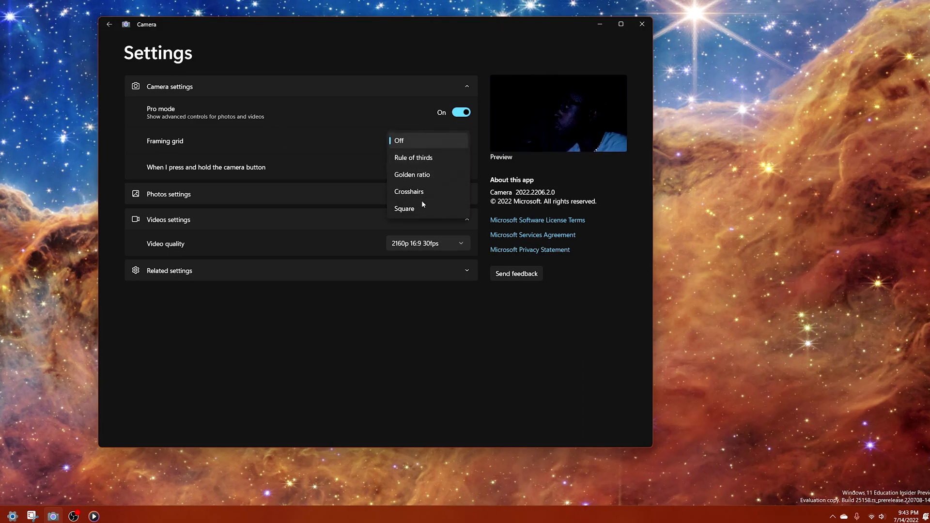
click(436, 157)
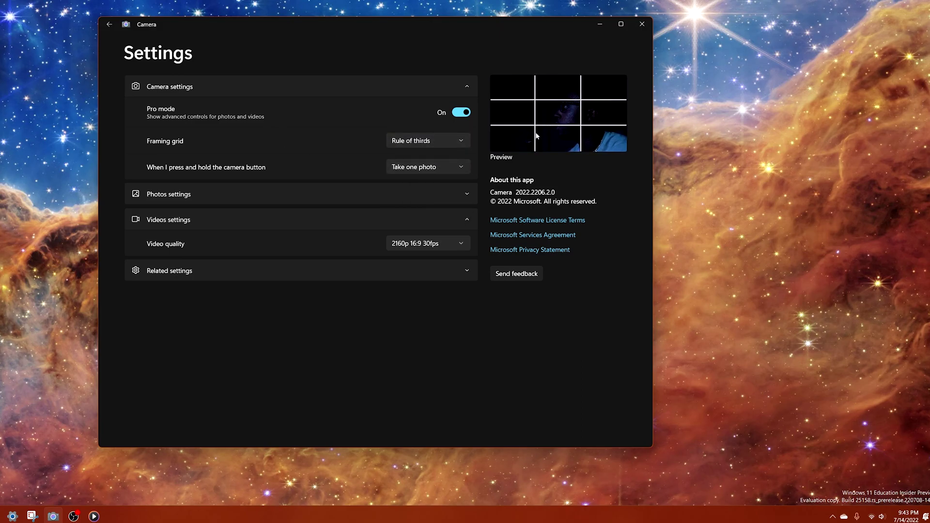
click(435, 142)
click(455, 175)
click(440, 142)
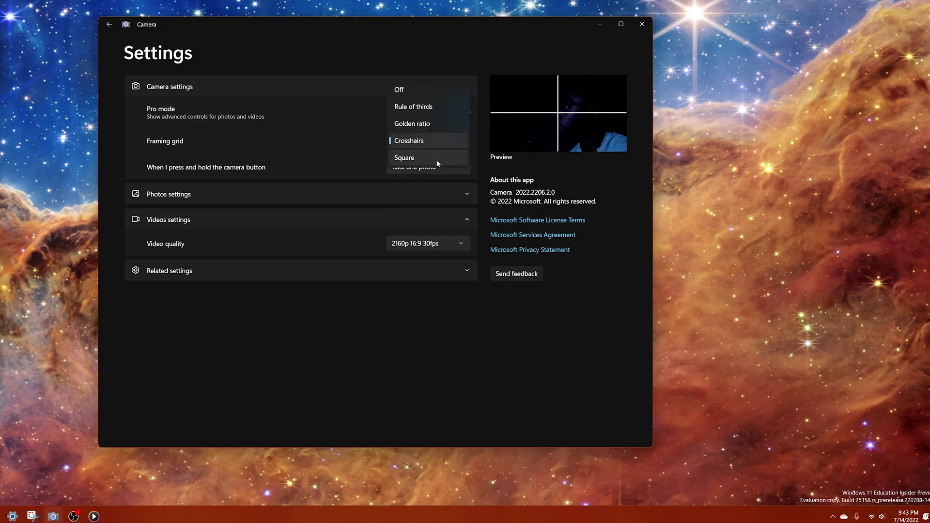
click(432, 156)
click(446, 141)
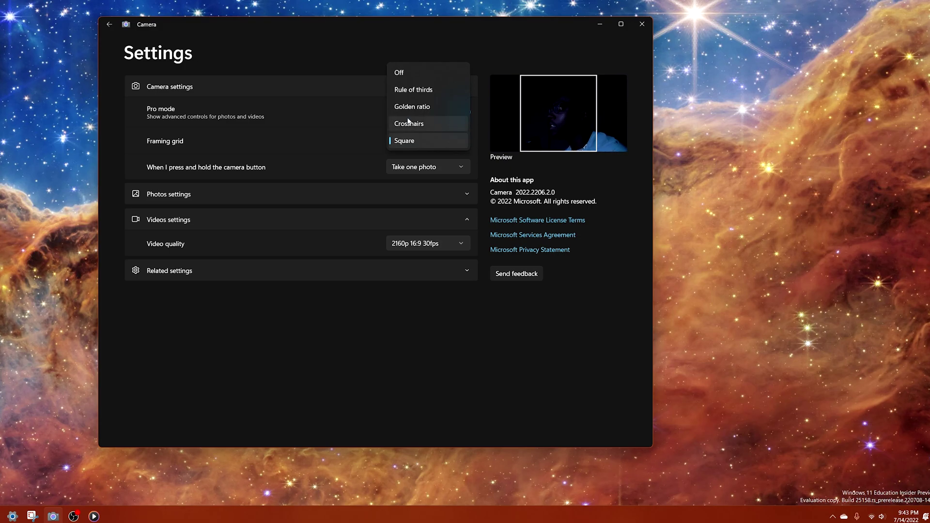
click(432, 90)
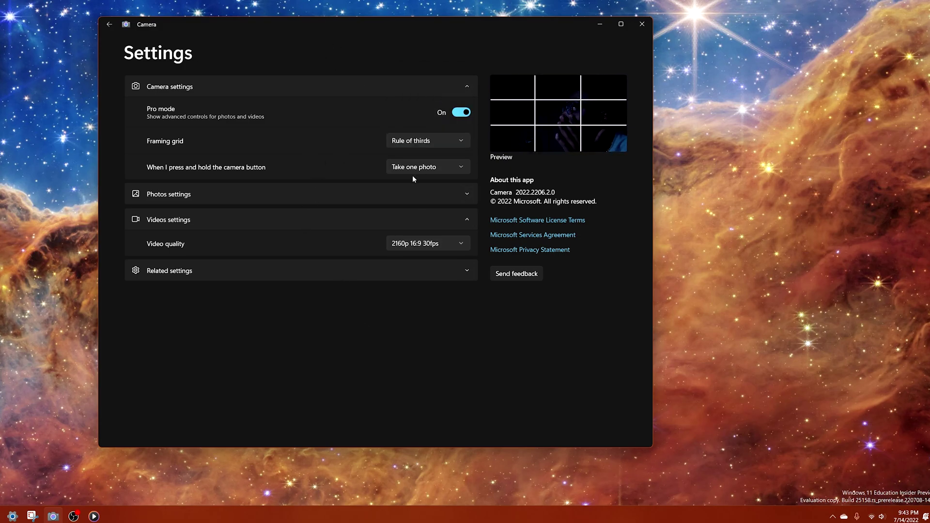
Check the press-and-hold shutter options, then expand the Photos settings.
click(428, 170)
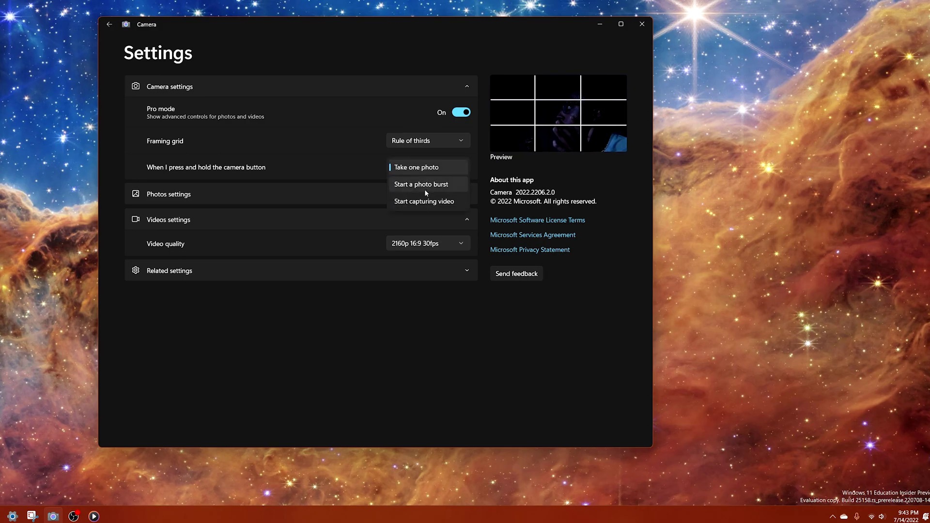
click(289, 307)
click(455, 194)
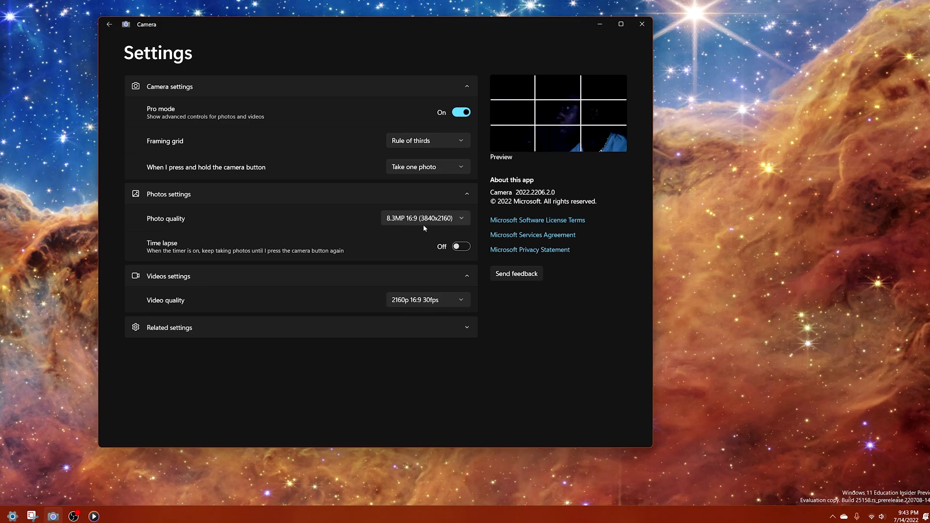
Look over the Photo quality and Video quality choices, then expand Related settings.
click(423, 225)
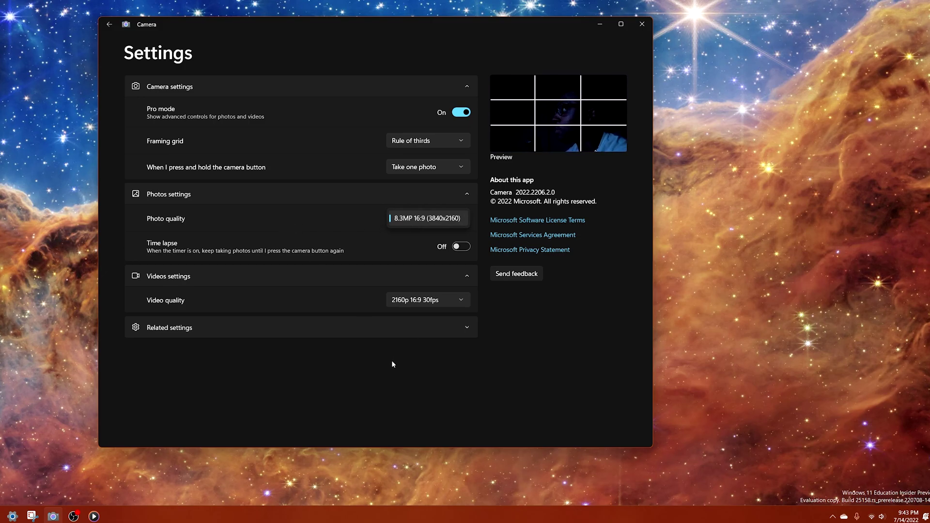
click(353, 367)
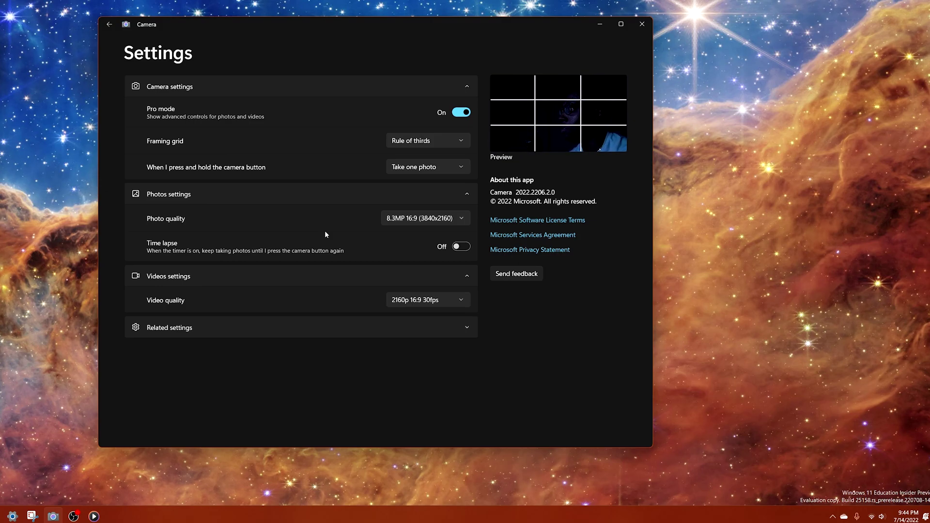
click(409, 299)
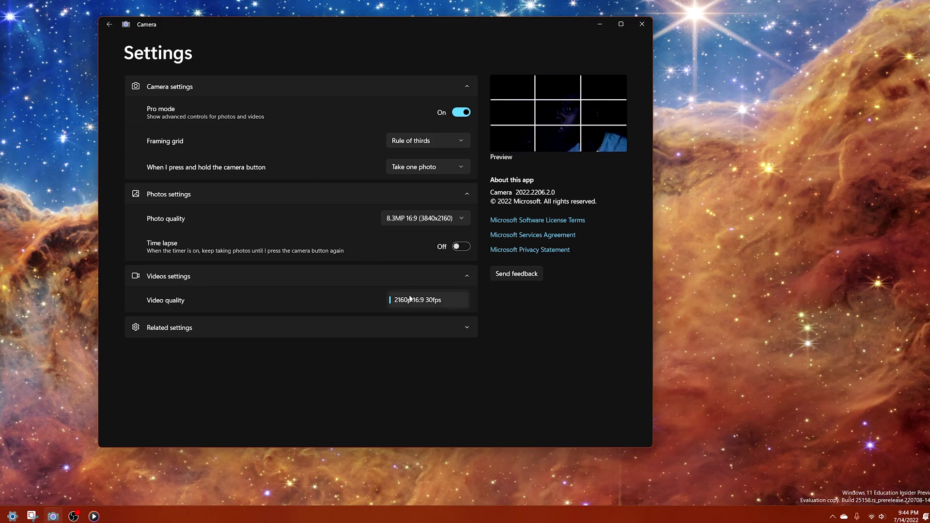
click(410, 299)
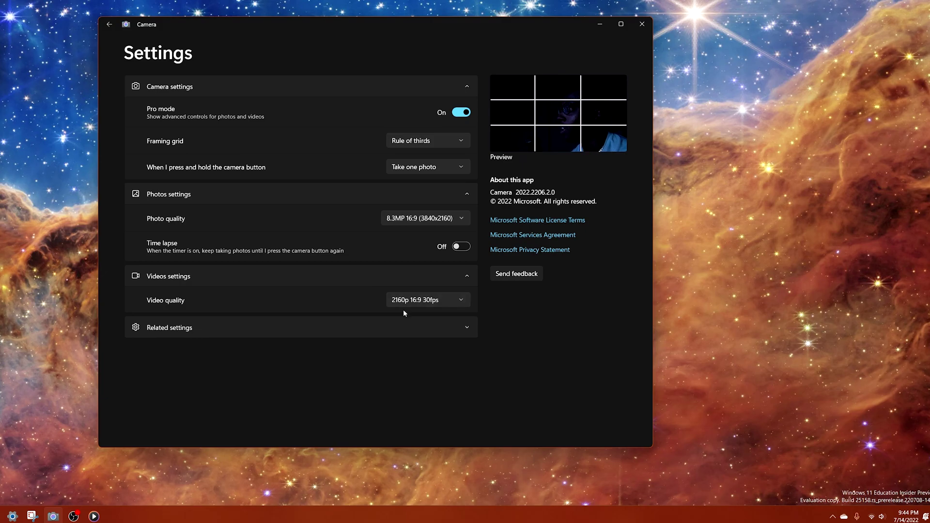
click(417, 329)
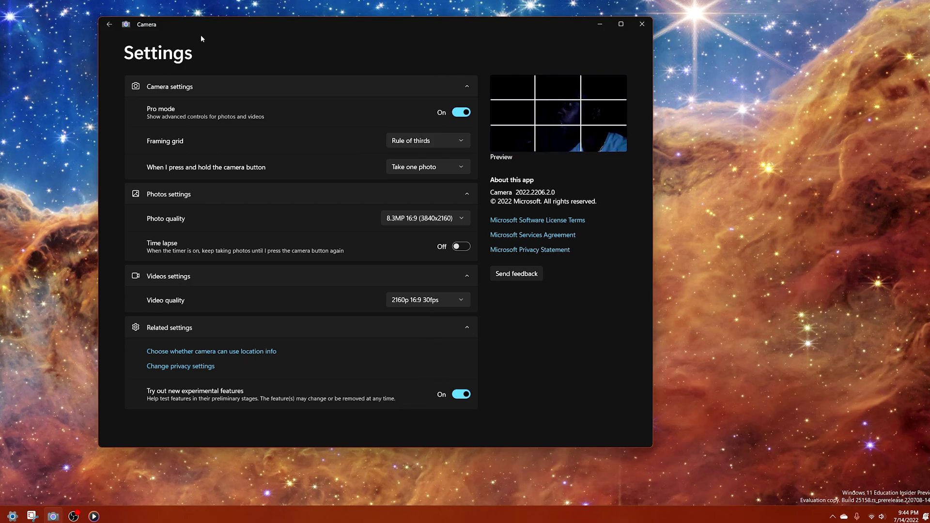
click(109, 24)
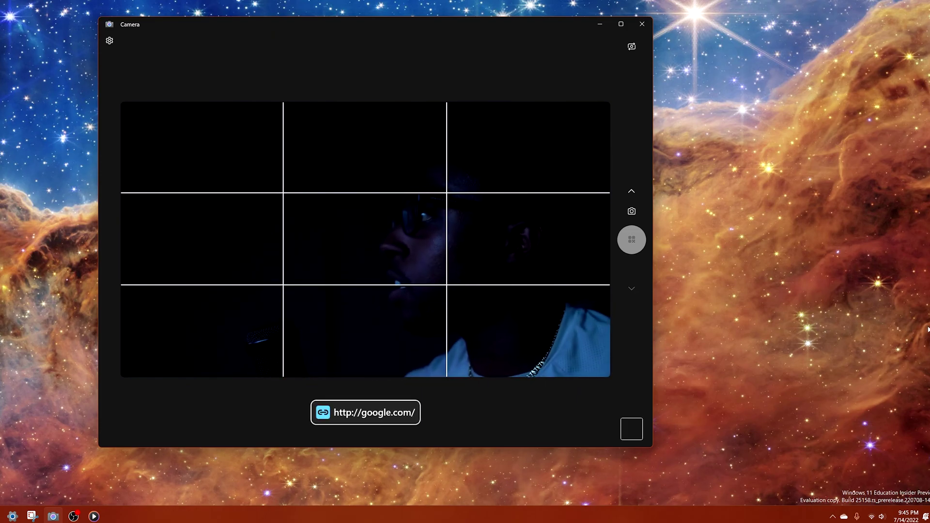
click(378, 415)
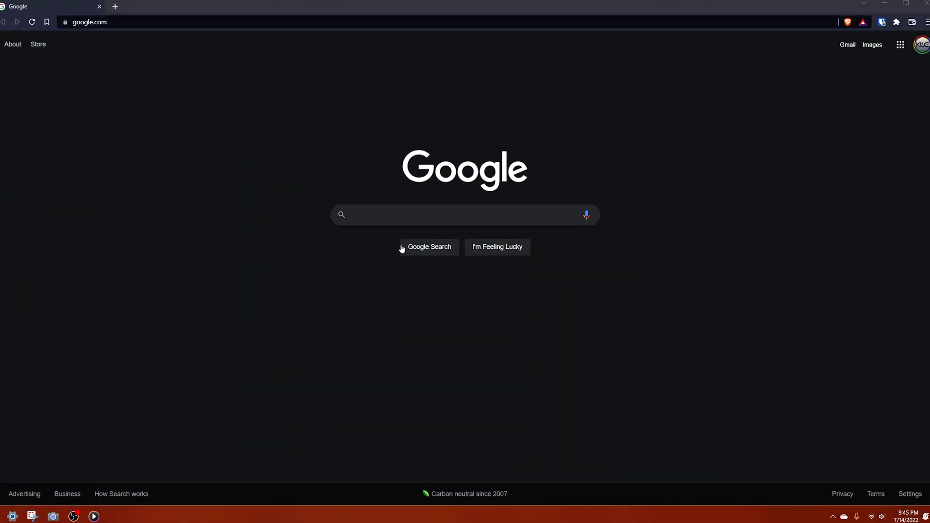
click(265, 144)
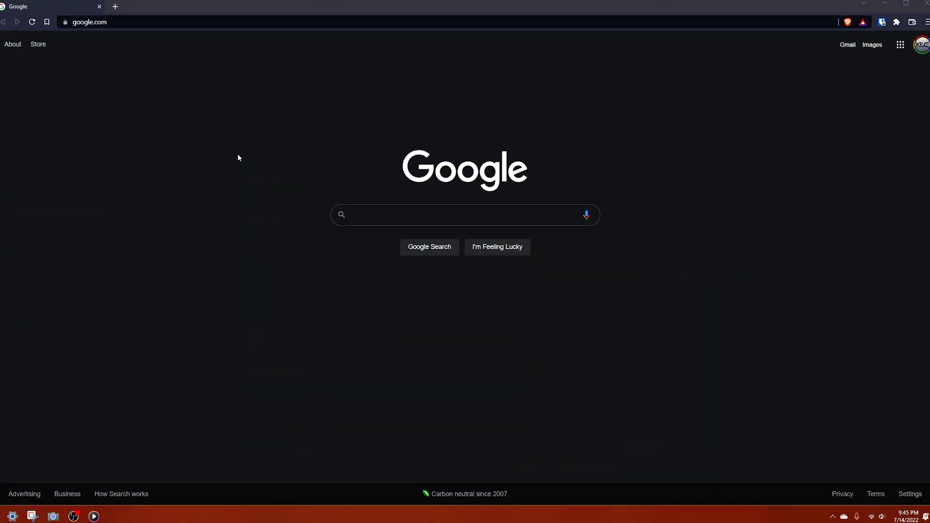
click(885, 3)
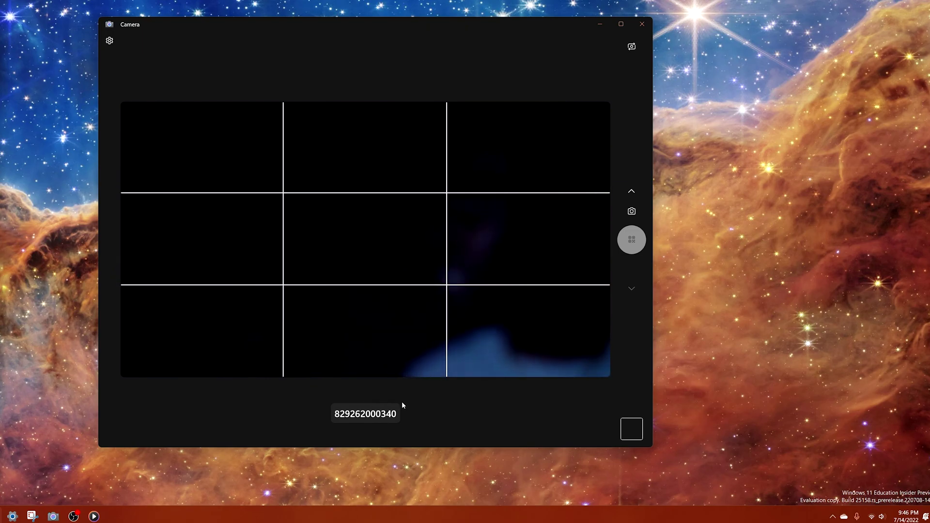
Switch to Video mode and drag the Pro brightness slider to 128.
click(635, 192)
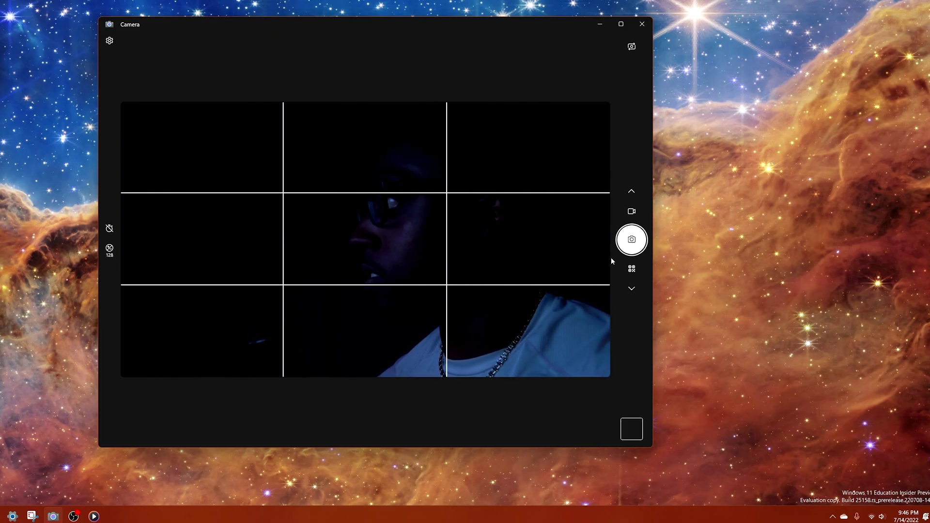
click(632, 211)
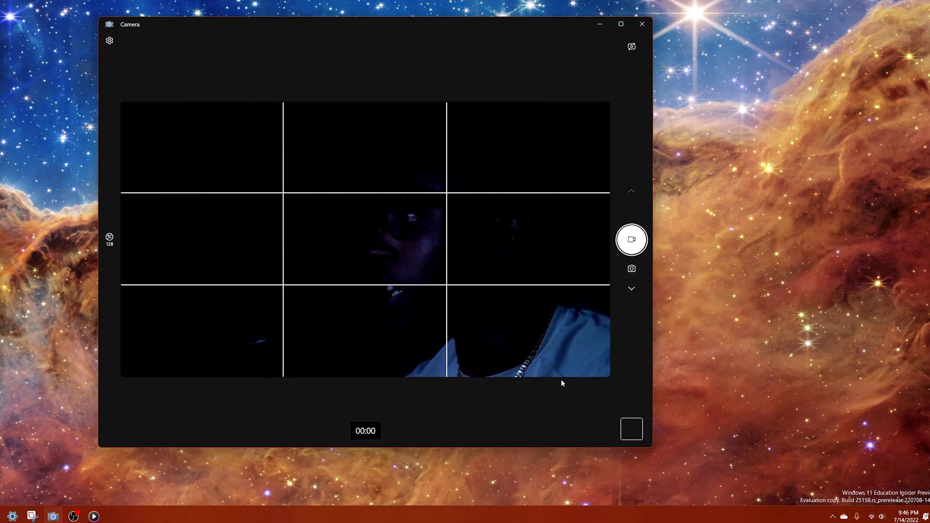
click(115, 242)
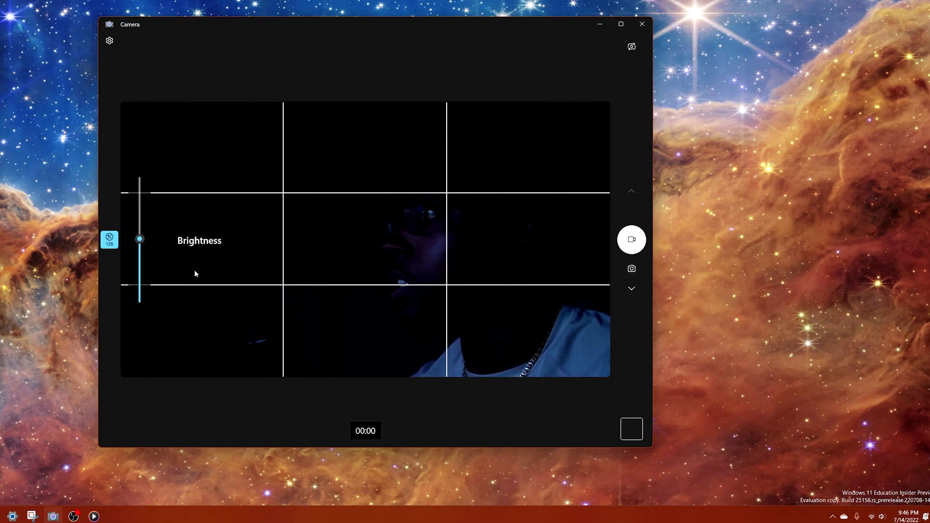
mouse_move(138, 240)
mouse_down()
mouse_move(139, 202)
mouse_move(141, 249)
mouse_move(145, 234)
mouse_move(150, 242)
mouse_up()
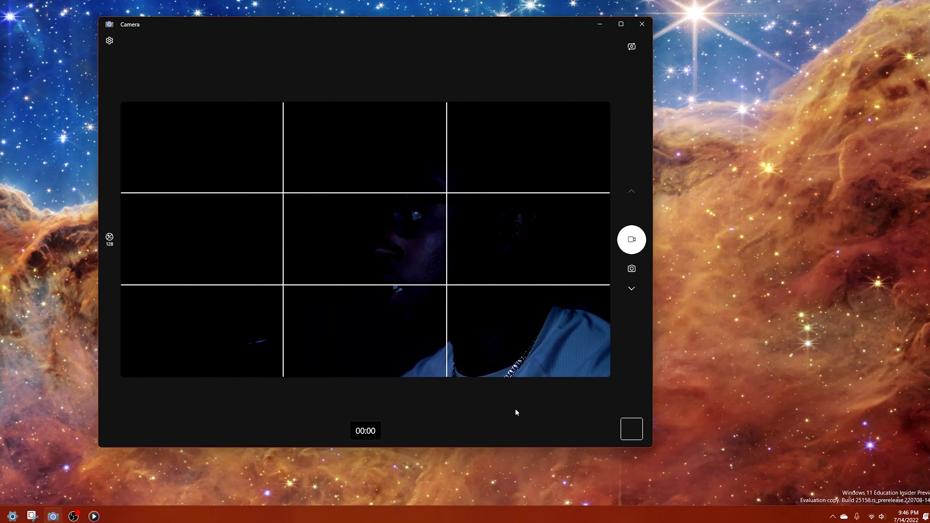
click(94, 516)
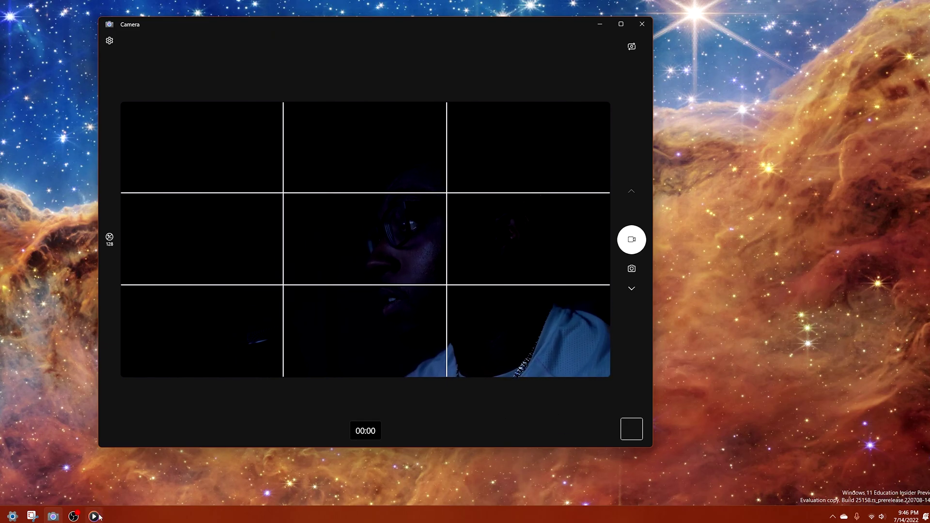
Move the Media Player window into view and open its Settings page showing version 11.2206.30.0.
drag(274, 72, 455, 37)
mouse_move(330, 180)
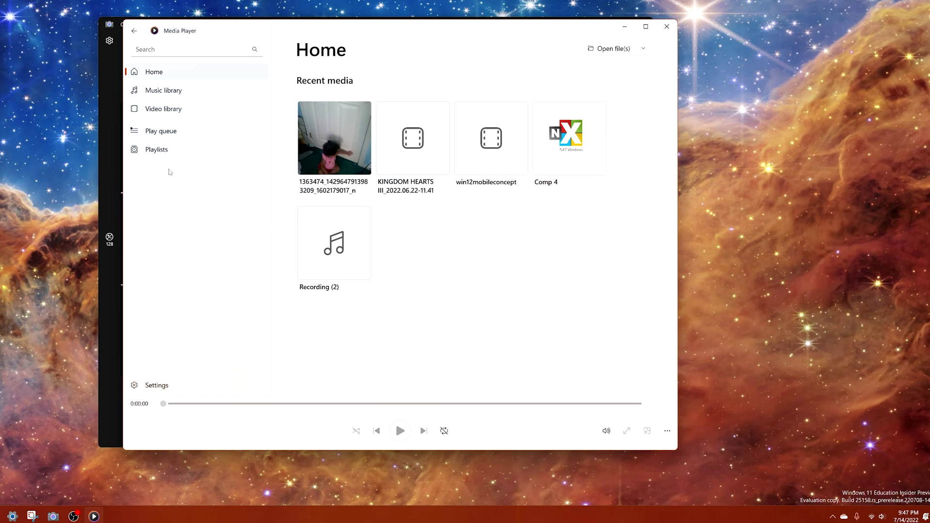
click(155, 385)
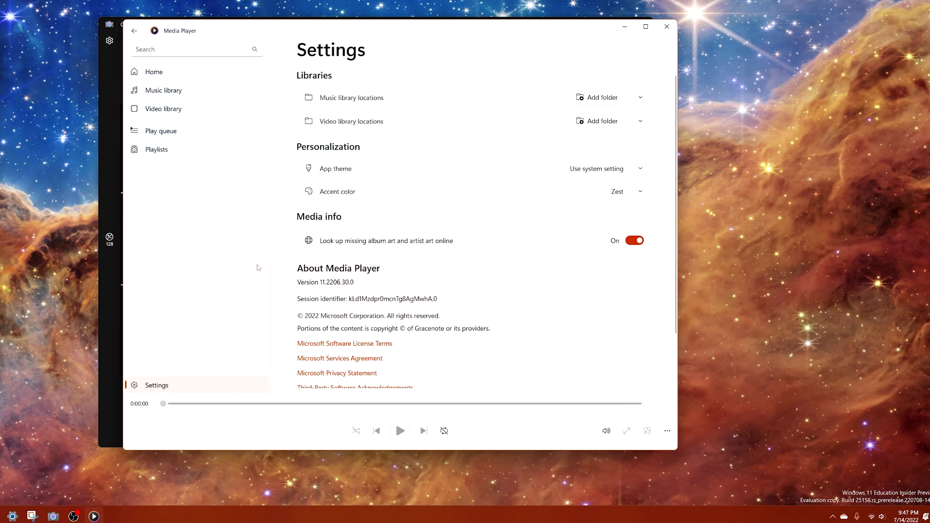